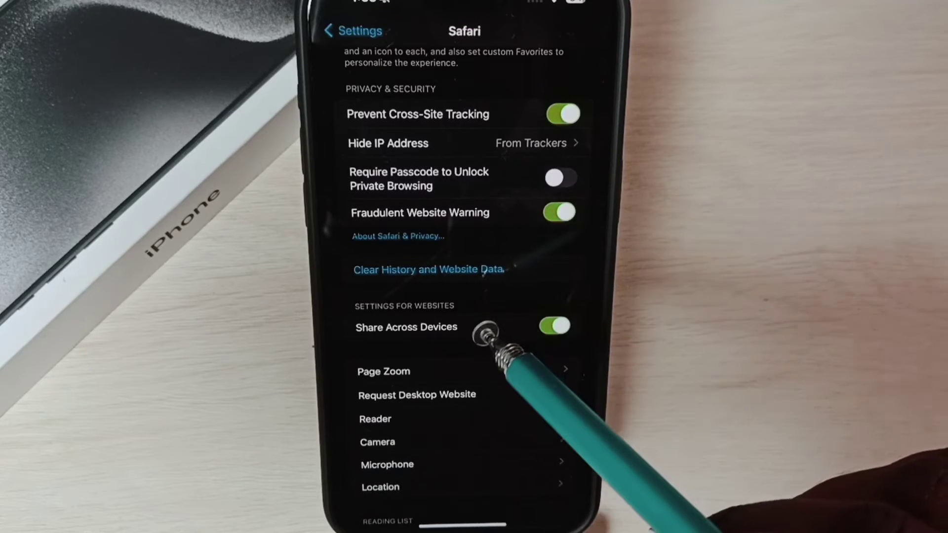
- Clear all Safari history and website data, closing all open tabs
click(474, 271)
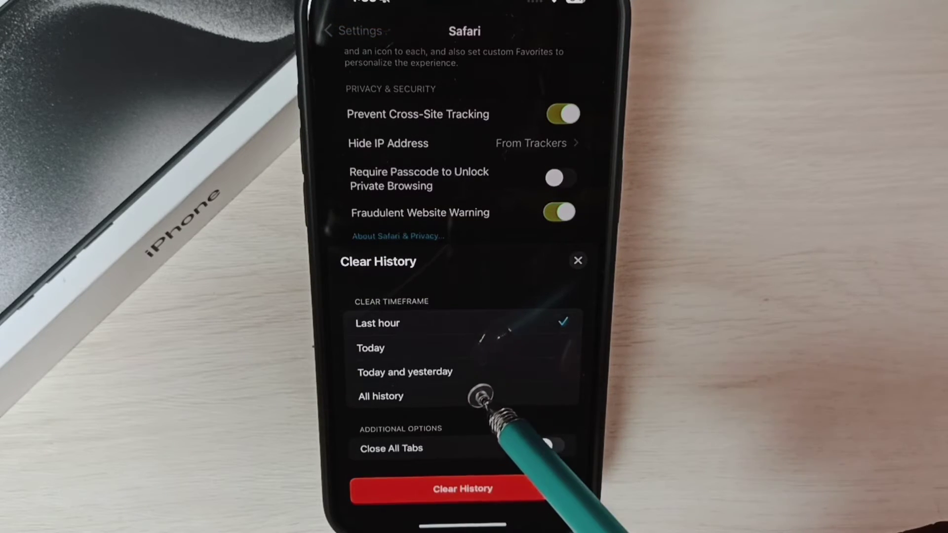
click(528, 399)
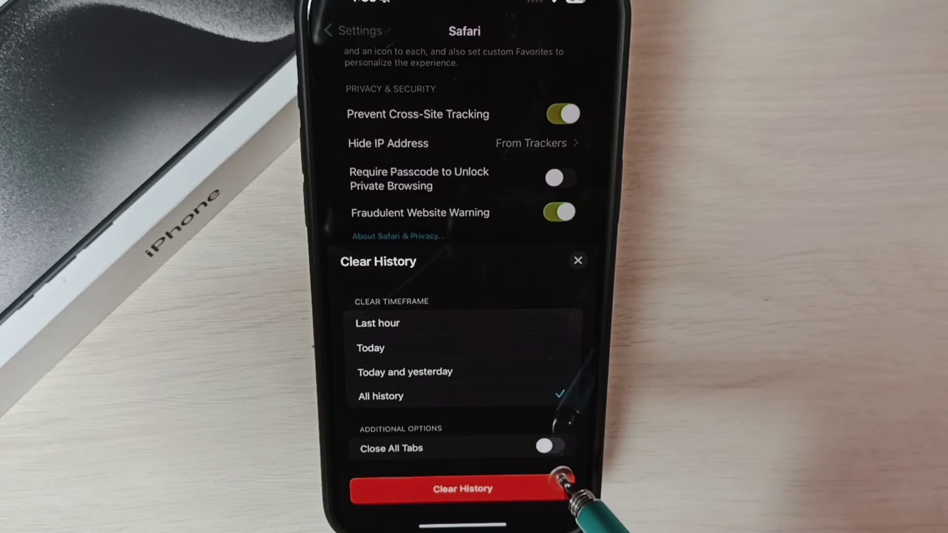
click(548, 447)
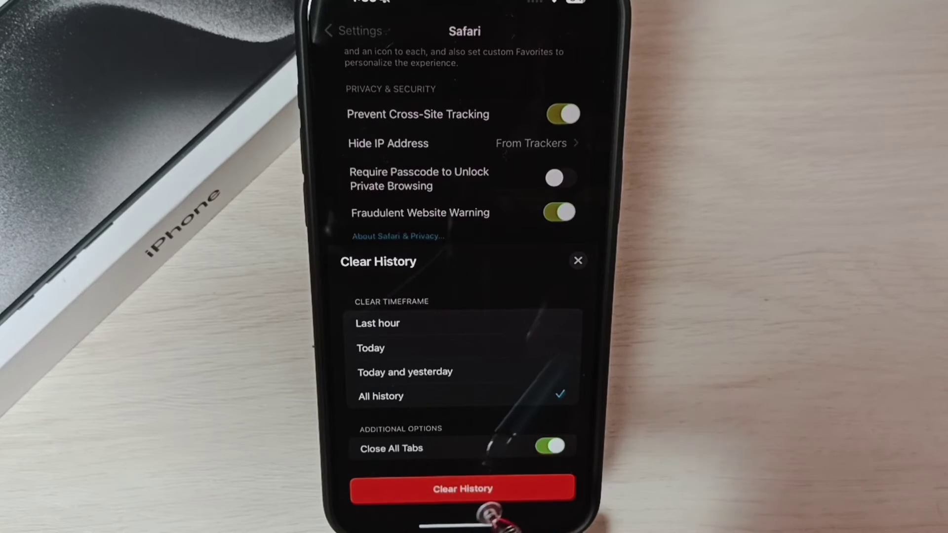
click(467, 490)
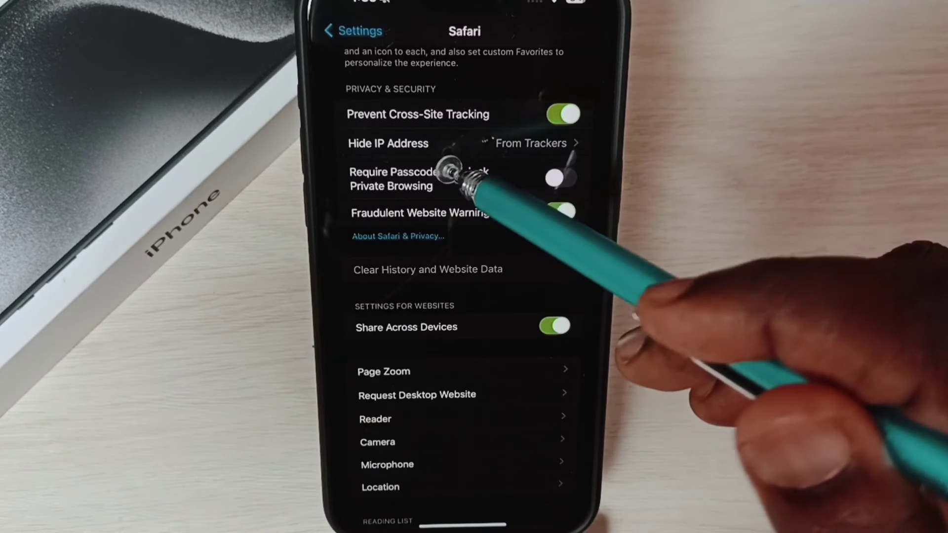
scroll(448, 172, up, 3)
scroll(518, 296, down, 3)
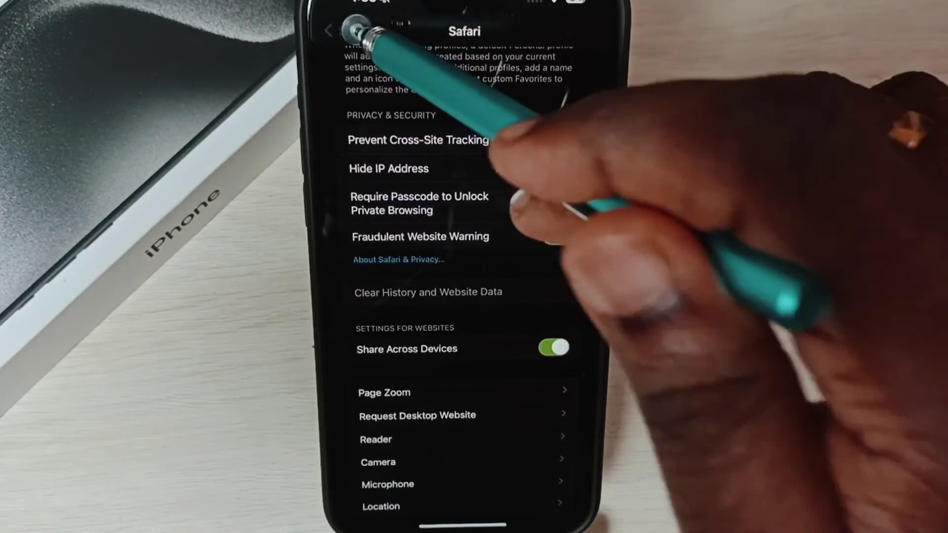
- Go back from the Safari page to the top-level Settings list
click(356, 32)
scroll(519, 186, up, 5)
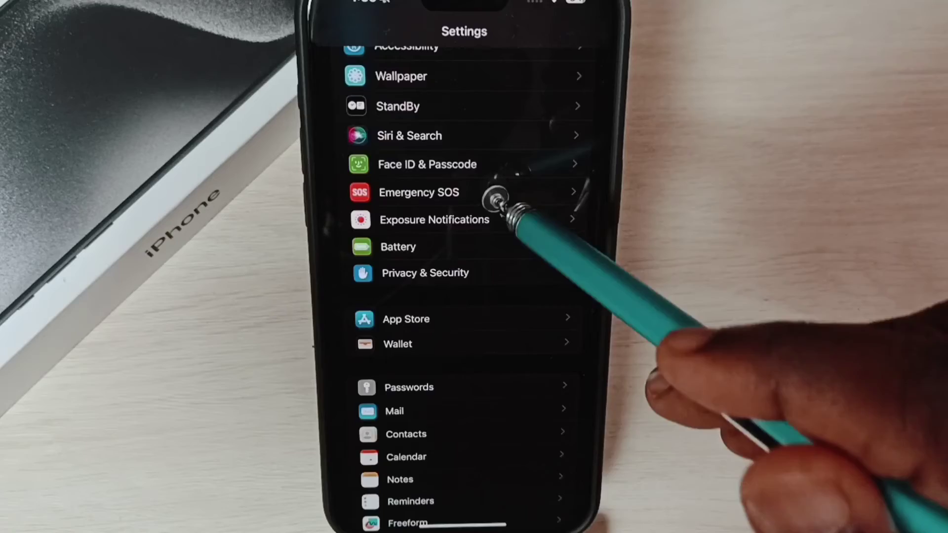
scroll(494, 199, up, 5)
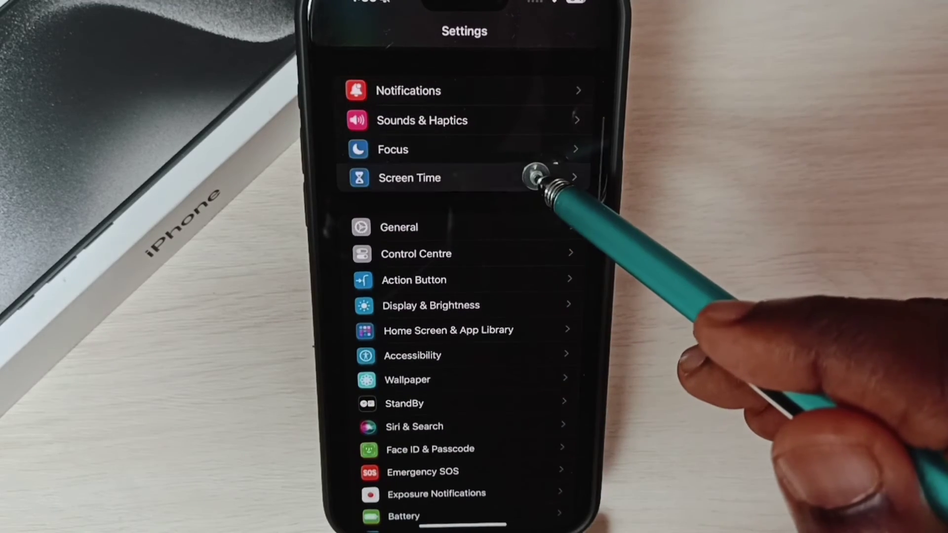
- Open Screen Time's Content Restrictions Web Content page, showing Unrestricted
click(535, 178)
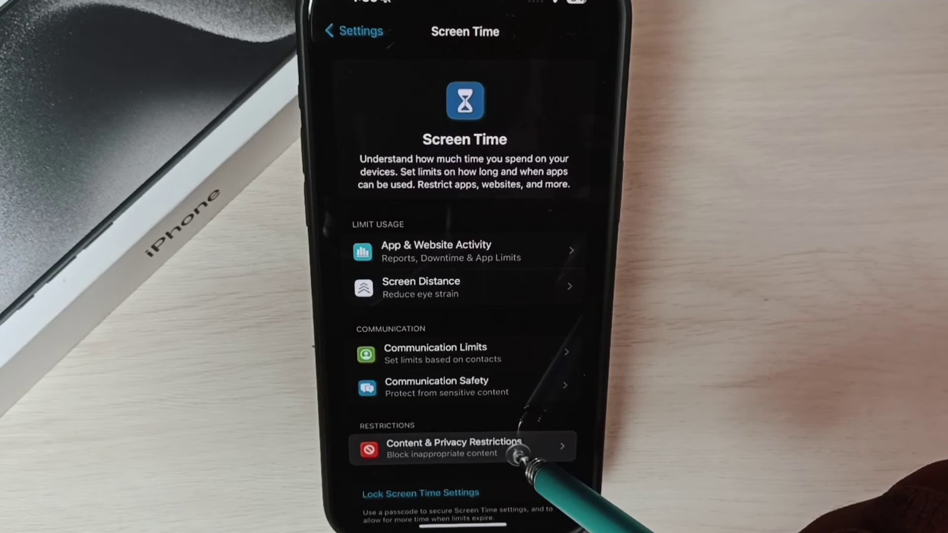
click(516, 450)
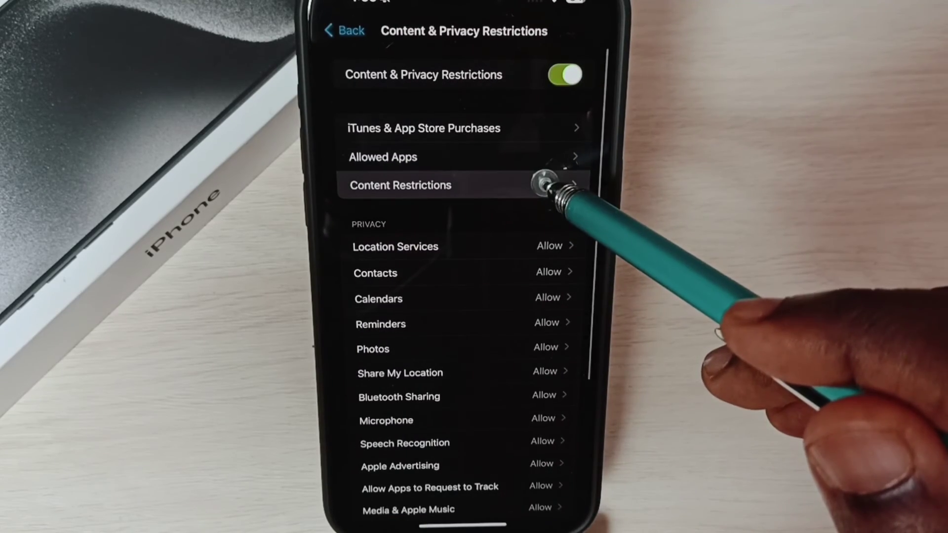
click(544, 185)
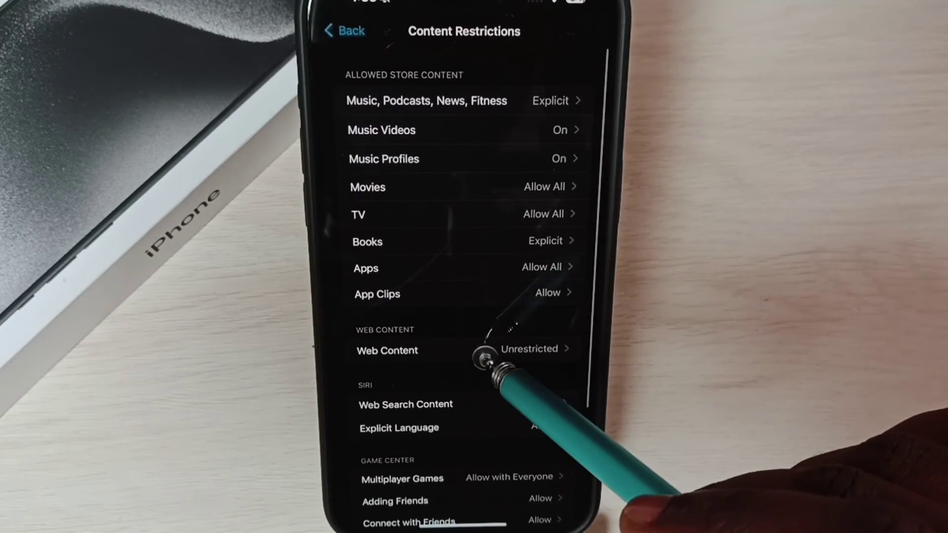
click(483, 358)
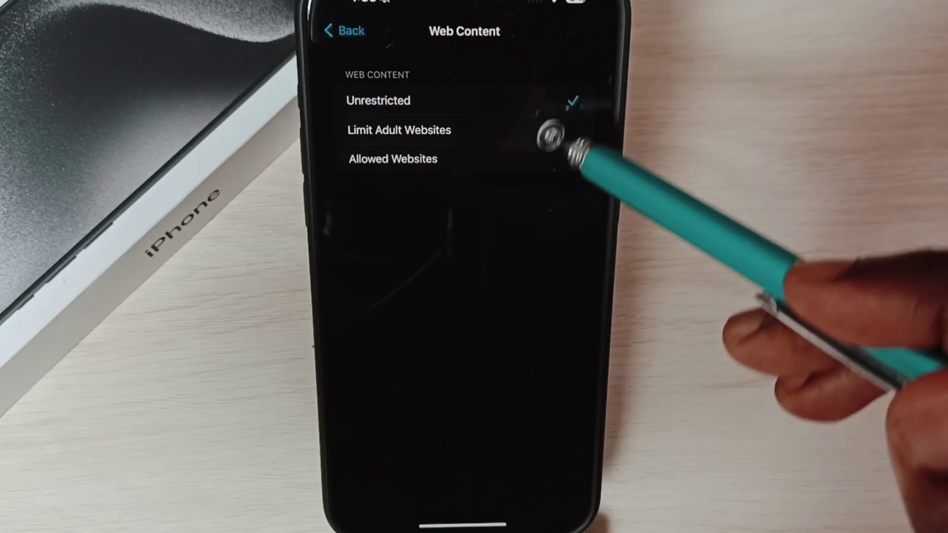